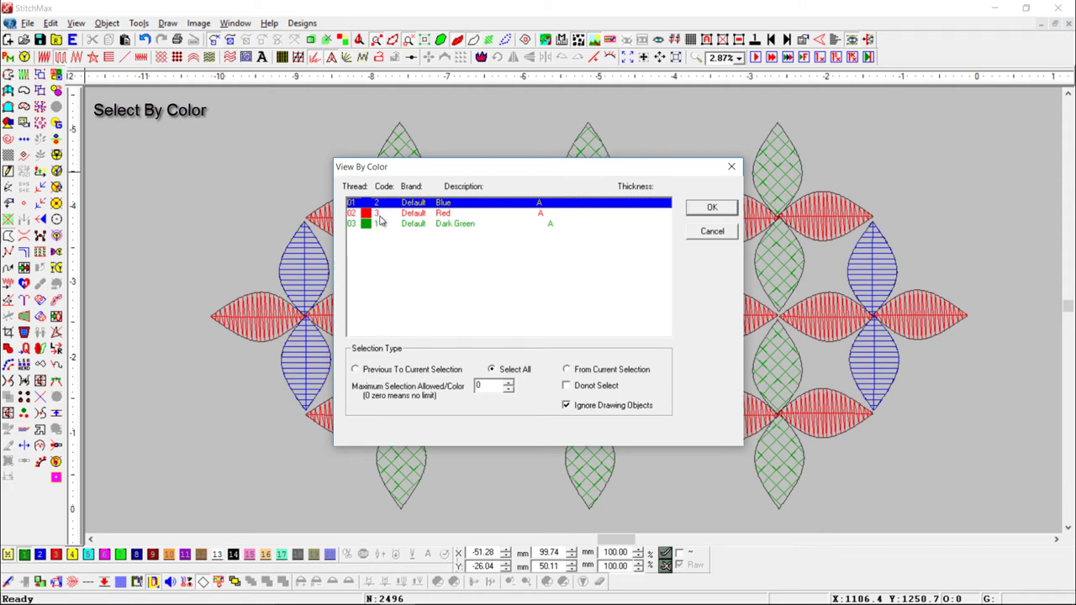
Step: Select all red-thread objects by colour, then clear the selection
left_click(379, 216)
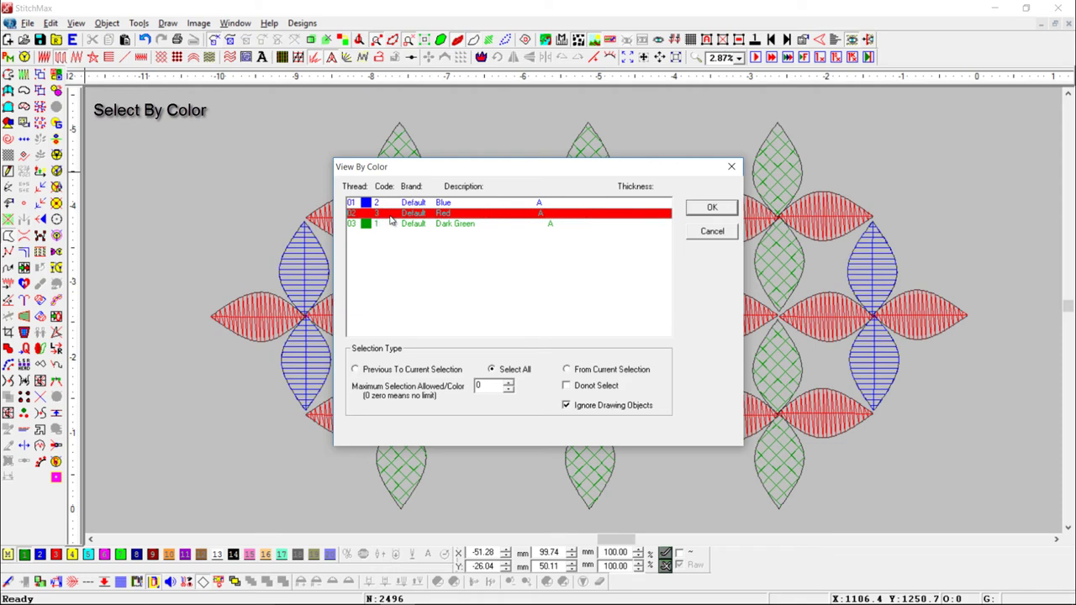
left_click(710, 209)
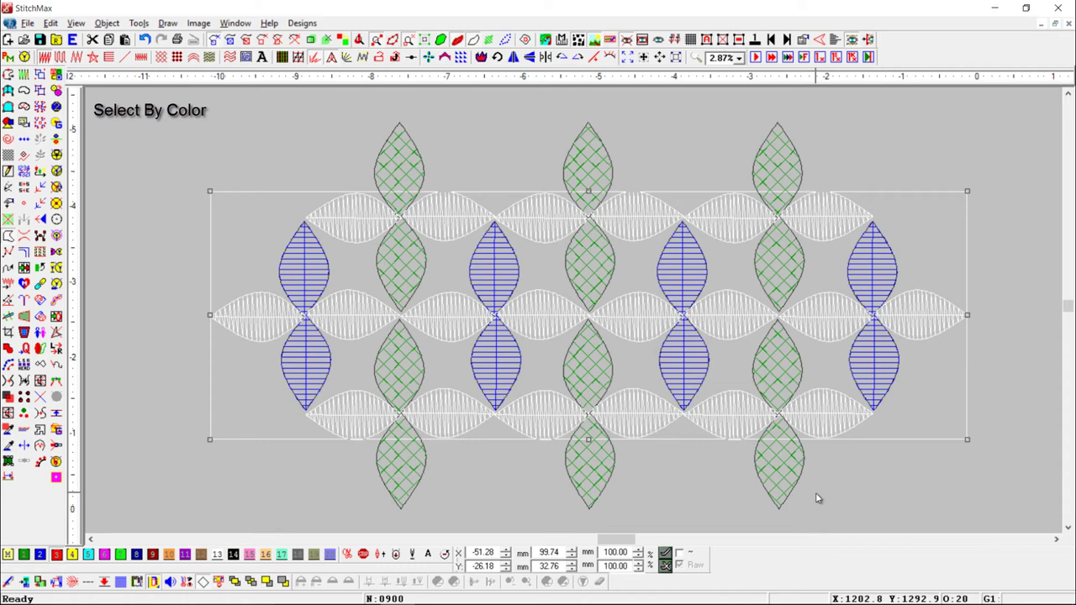
key("Escape")
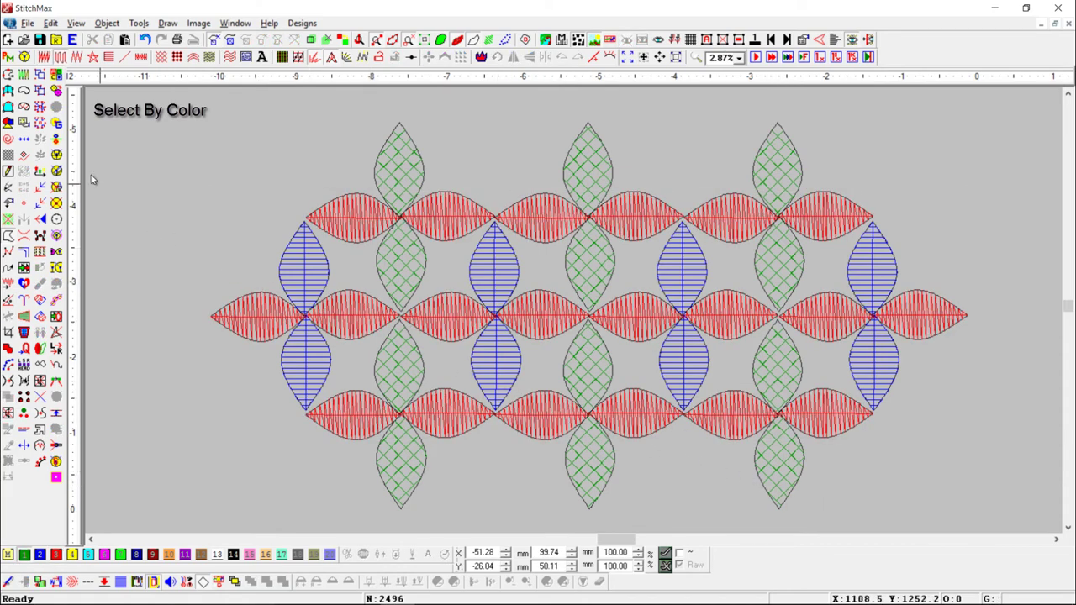
Step: Select every 03 Cross Stitch object by stitch type, then clear the selection
left_click(27, 125)
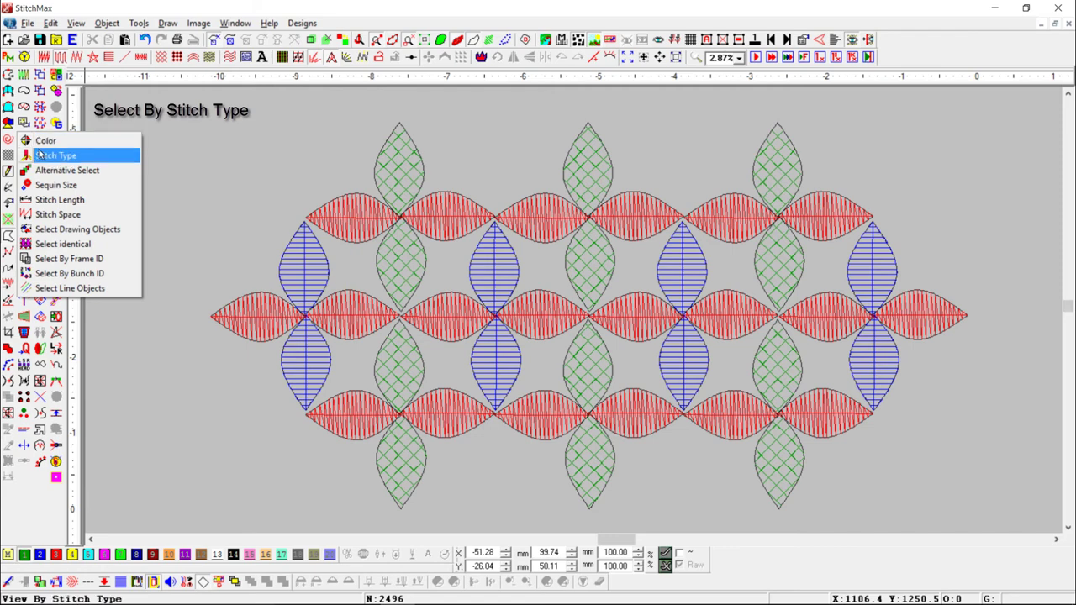
left_click(42, 156)
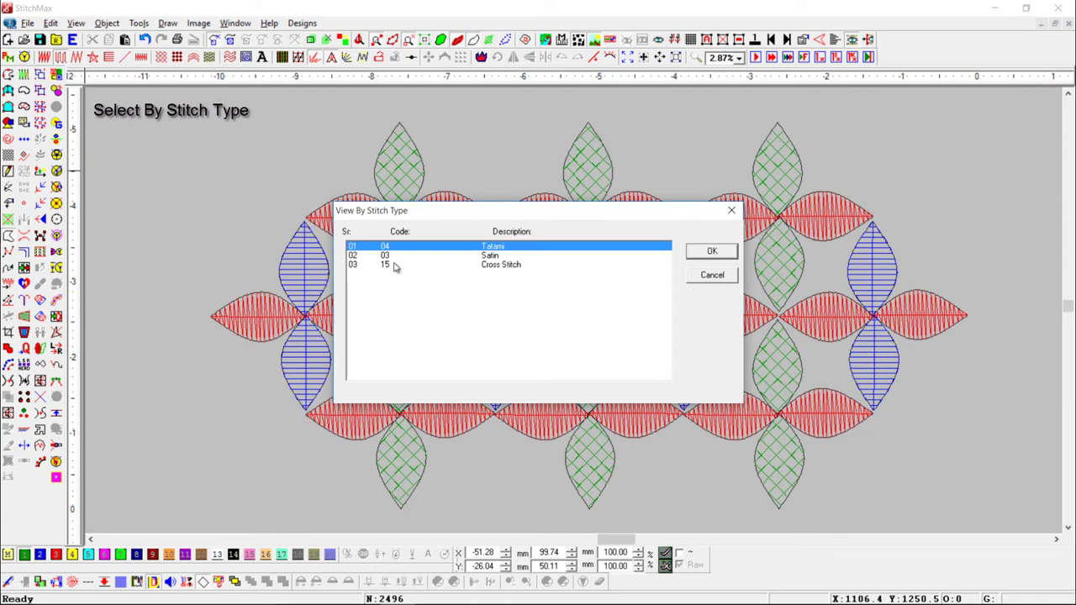
left_click(401, 266)
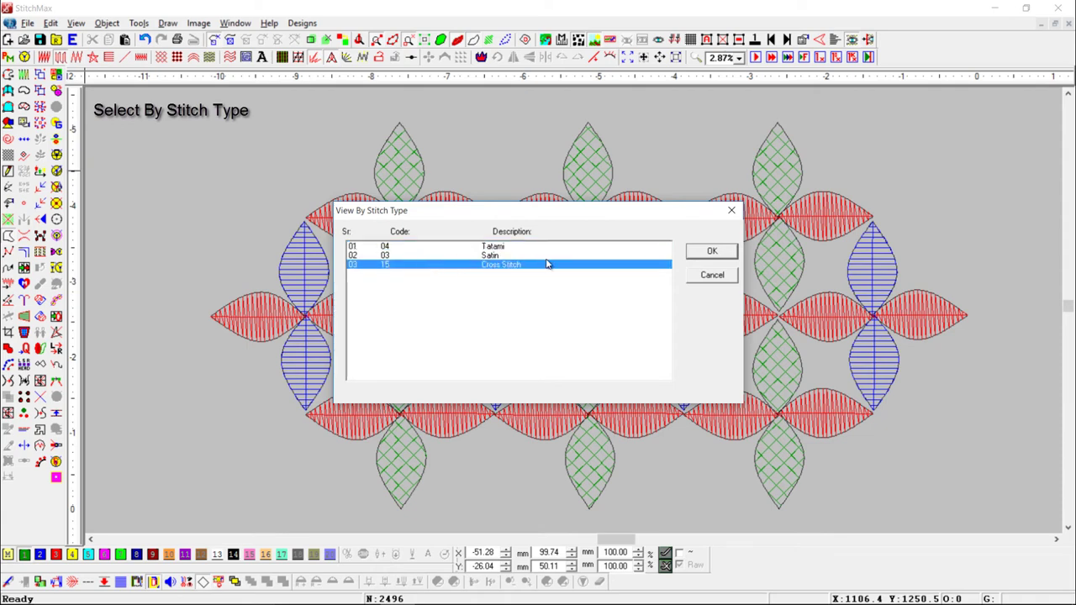
left_click(709, 253)
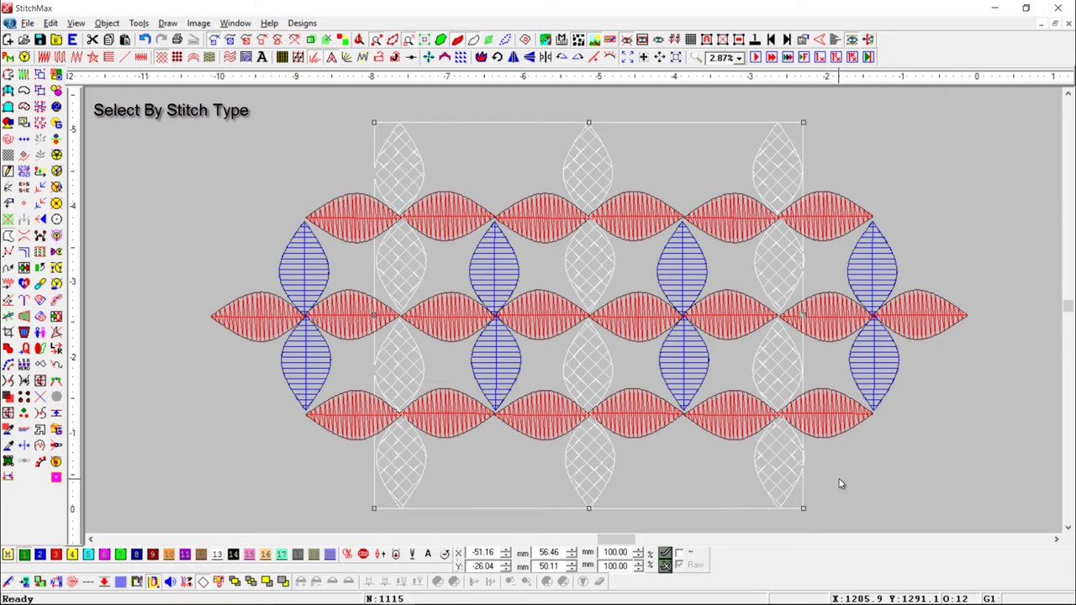
key("Escape")
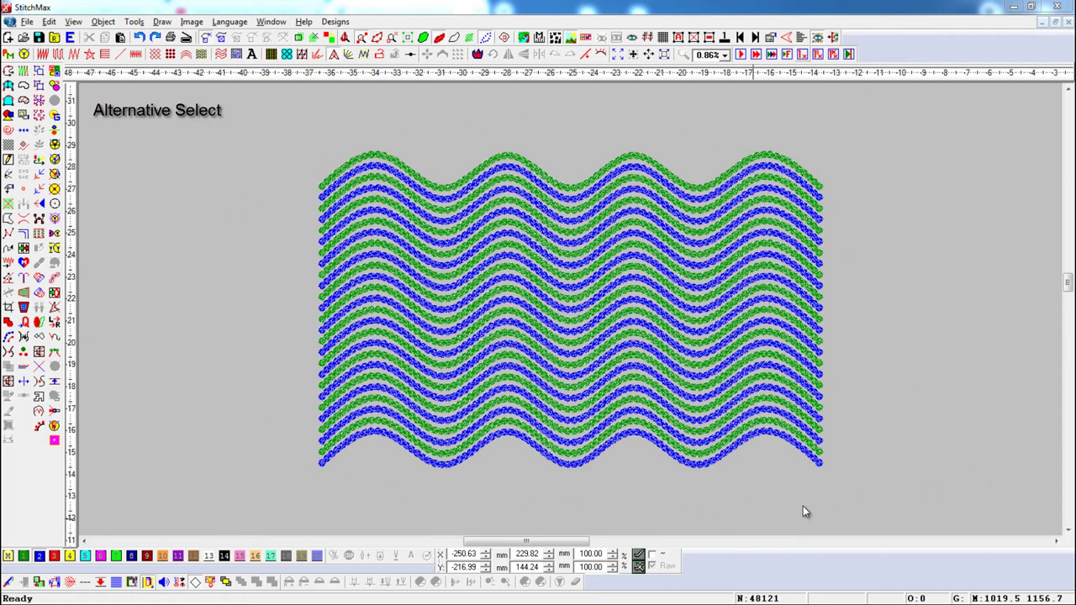
left_click_drag(279, 150, 862, 489)
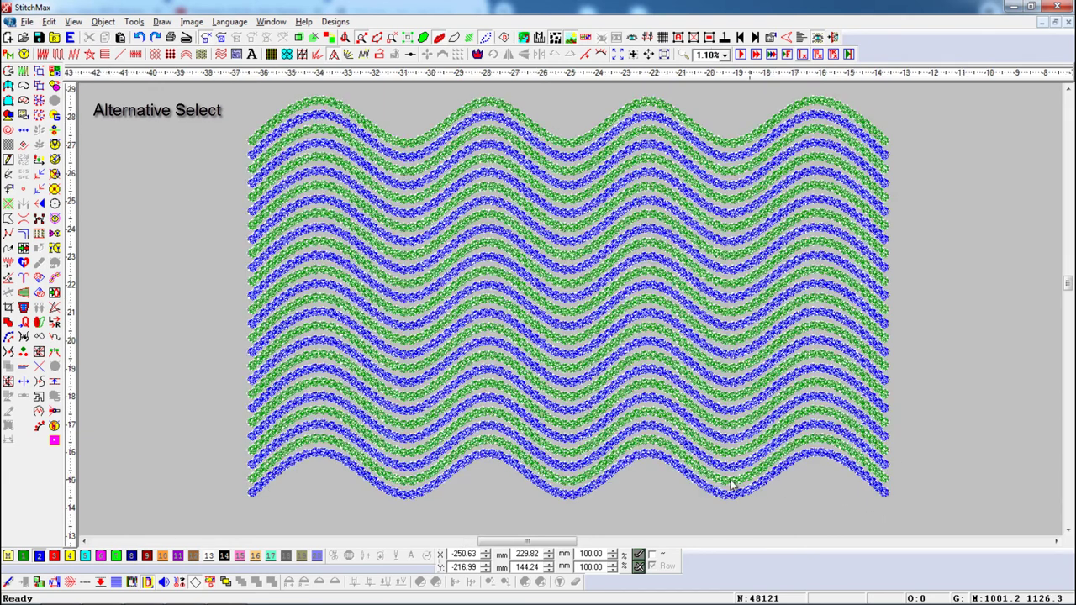
left_click(303, 458)
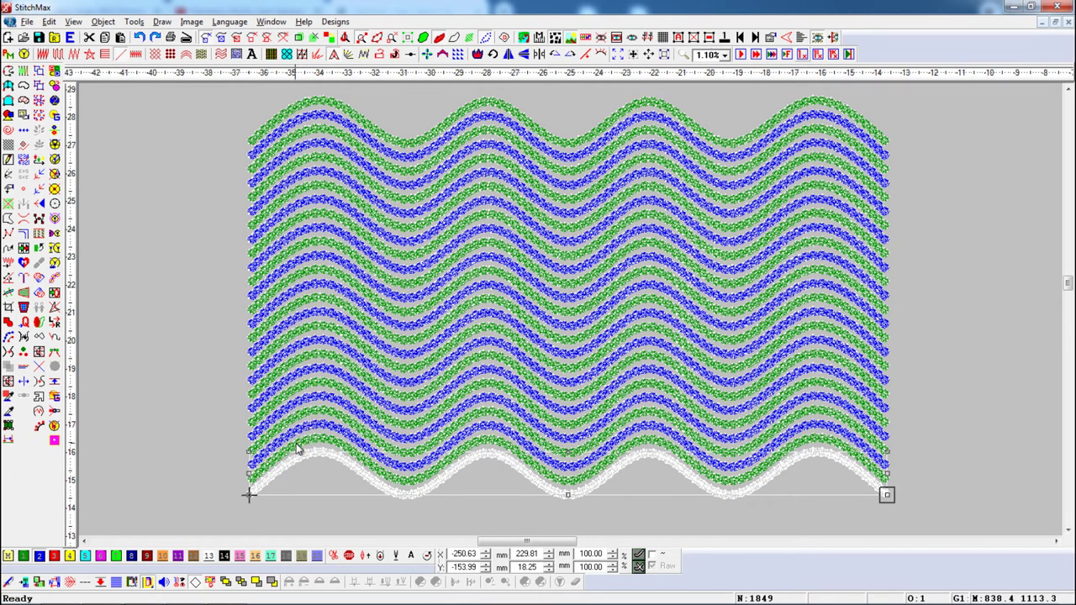
left_click(26, 128)
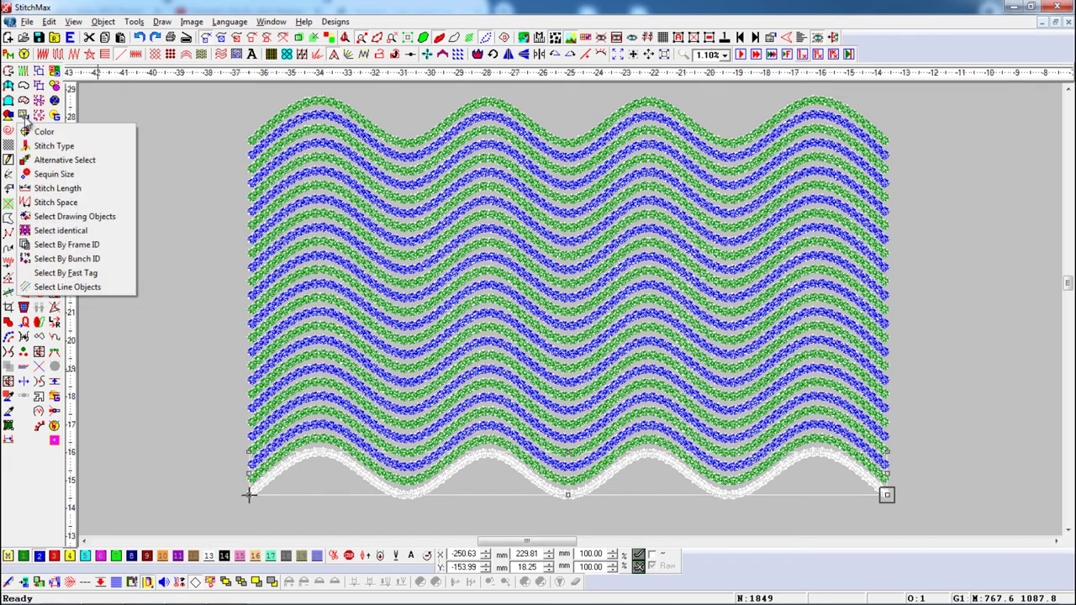
left_click(66, 161)
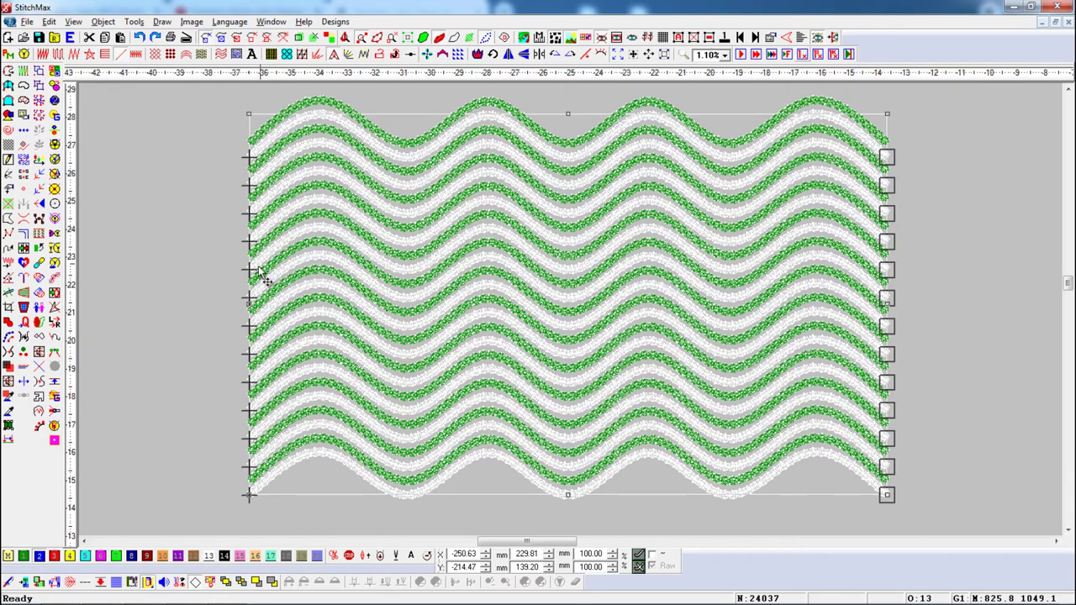
left_click(296, 521)
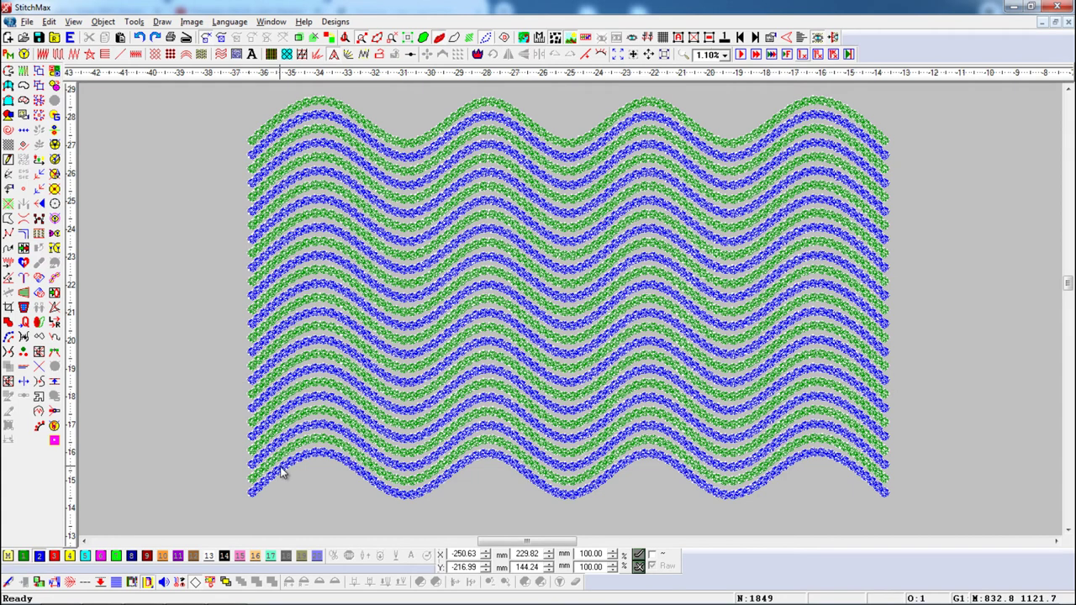
left_click(281, 471)
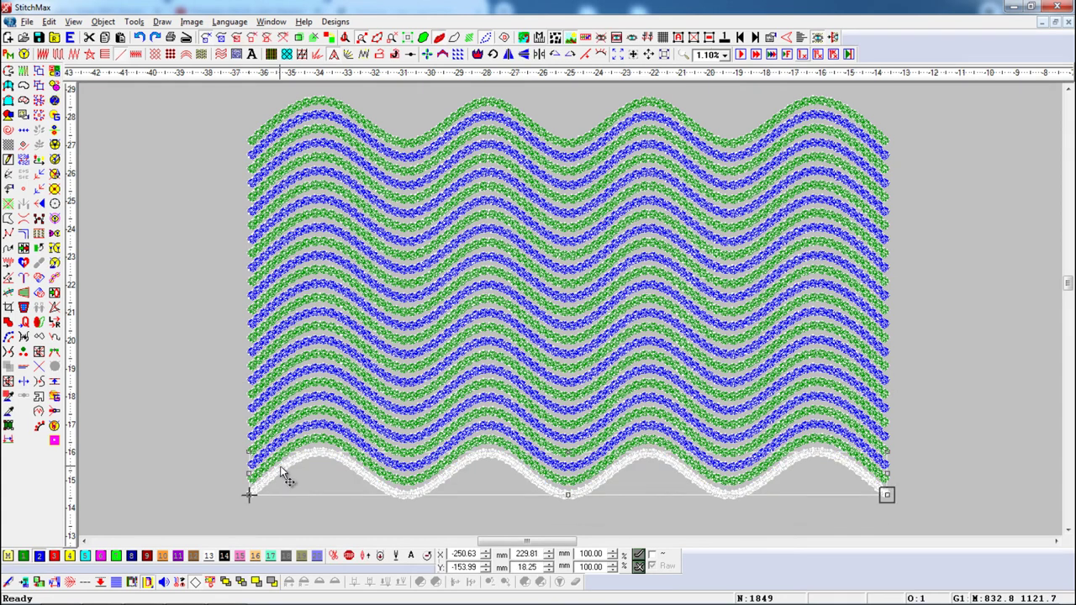
key("alt+s")
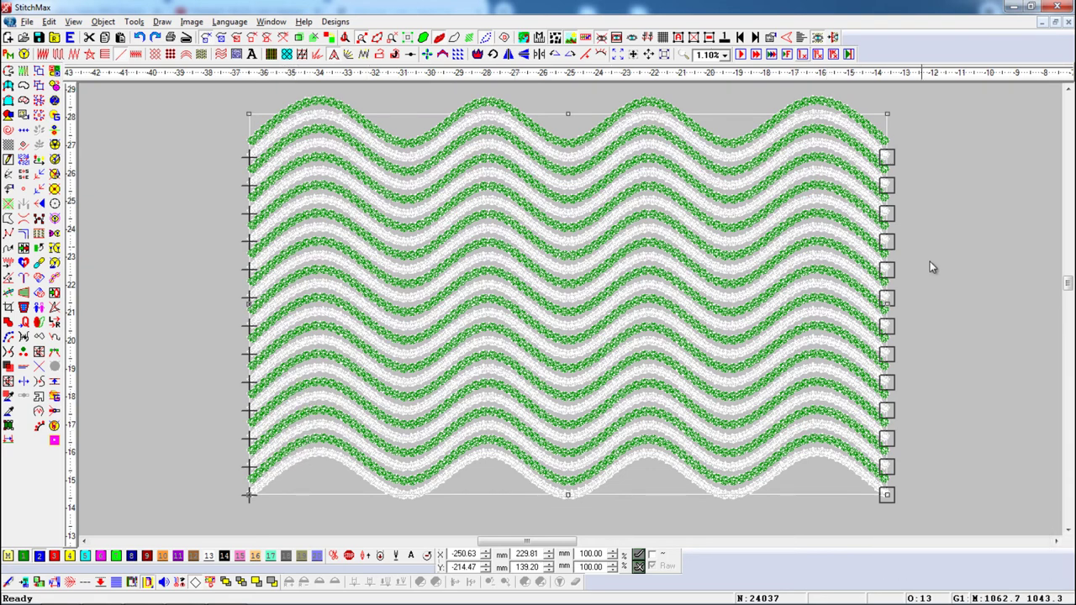
left_click(963, 476)
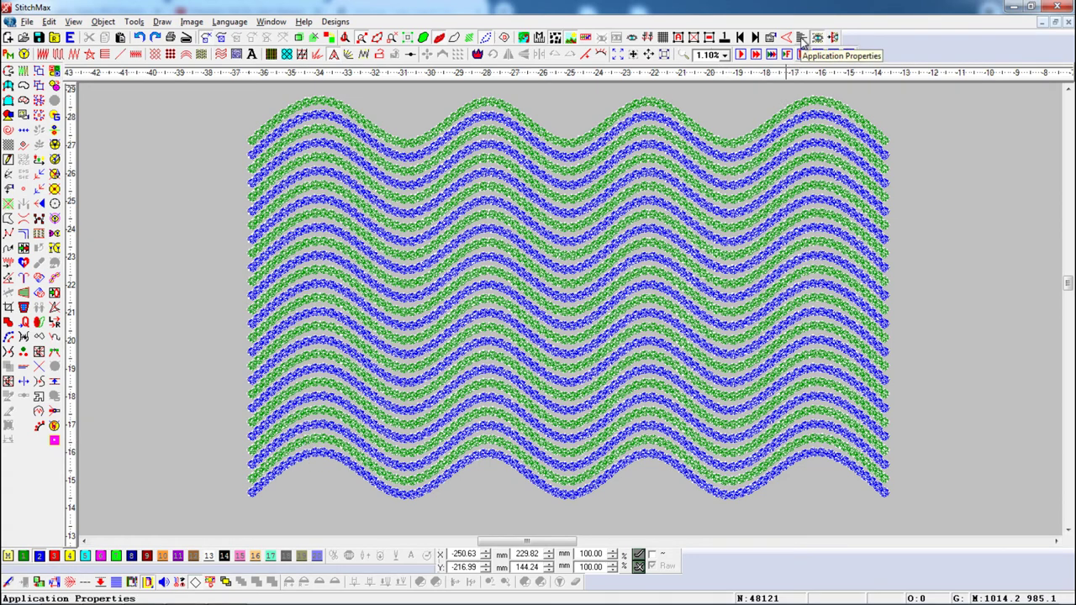
Step: Set Alternative Number For Select to 4 in Application Properties
left_click(801, 38)
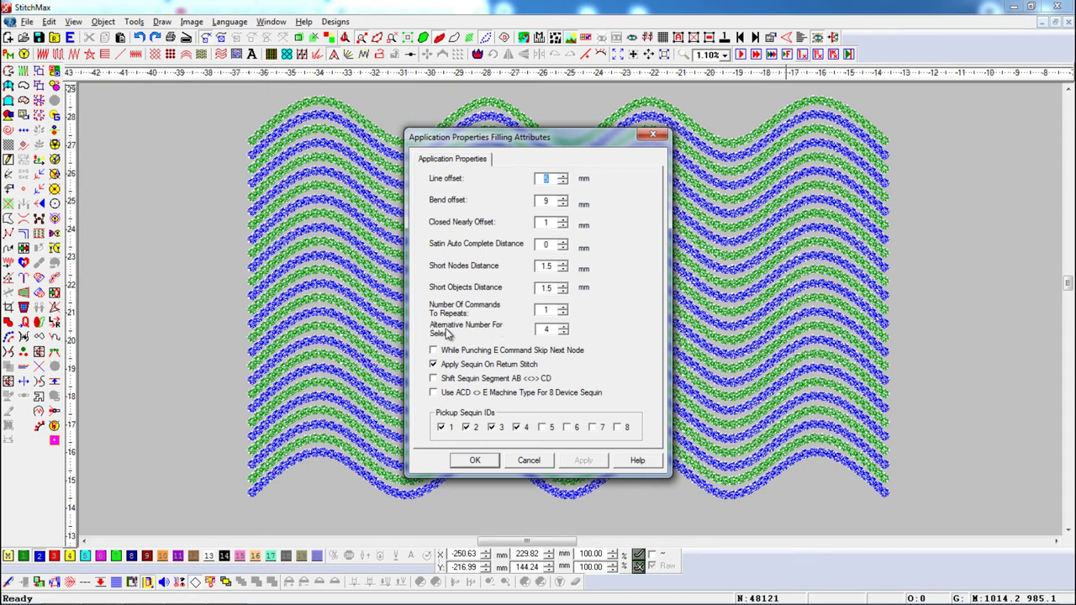
double_click(551, 330)
left_click(476, 463)
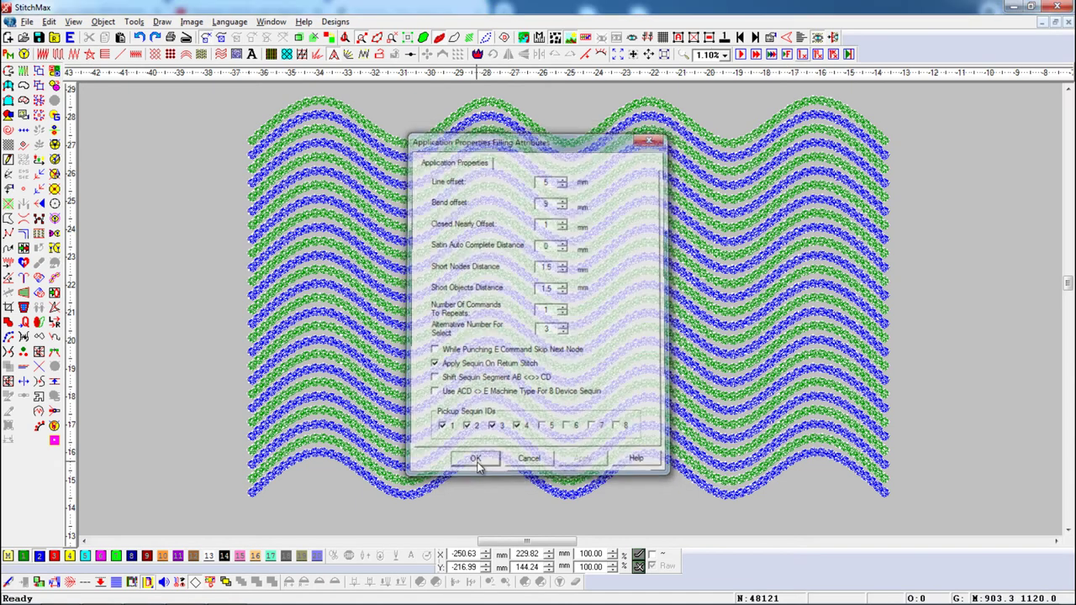
Step: Select the bottom wave row and its alternate rows with Shift+Alt+S, then clear the selection
left_click(309, 461)
key("shift+alt+s")
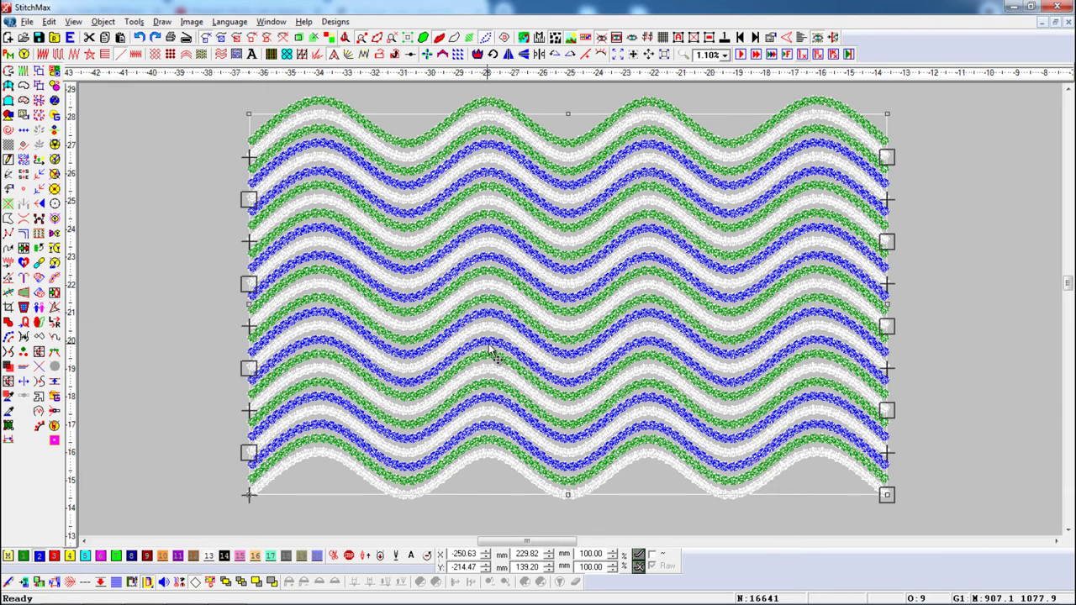
left_click(930, 455)
left_click(801, 37)
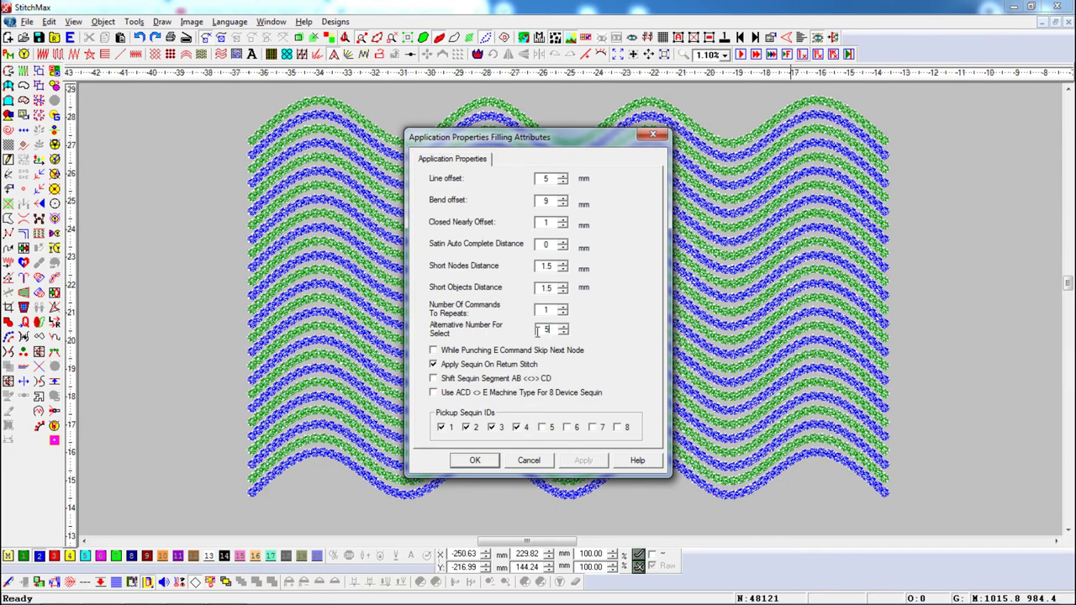
Step: Apply spacing 5, select the bottom blue wave and every fifth row with Shift+Alt+S, then deselect
left_click(475, 460)
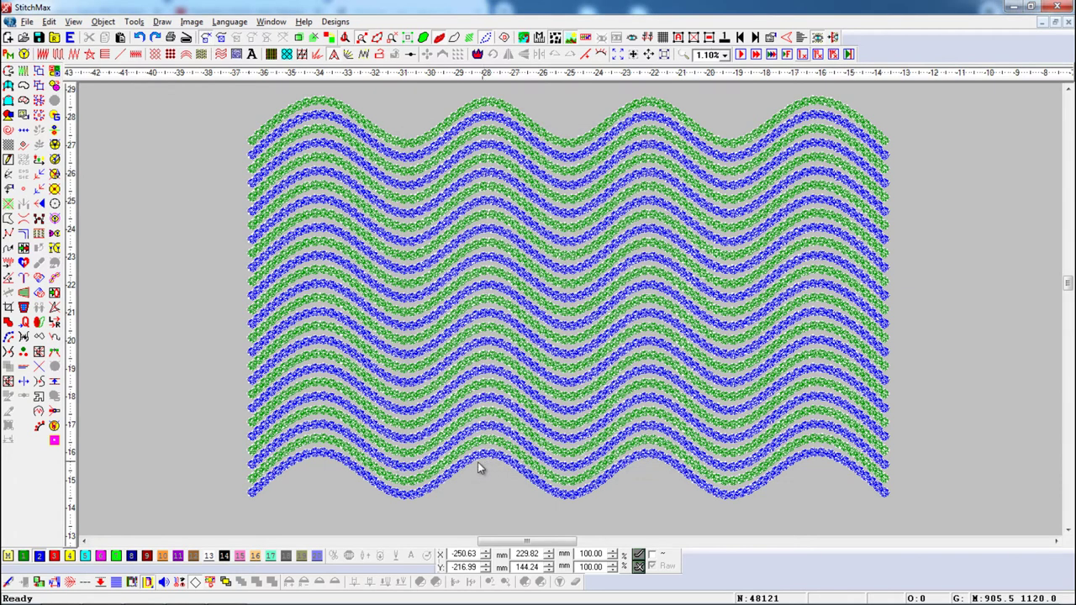
left_click(328, 456)
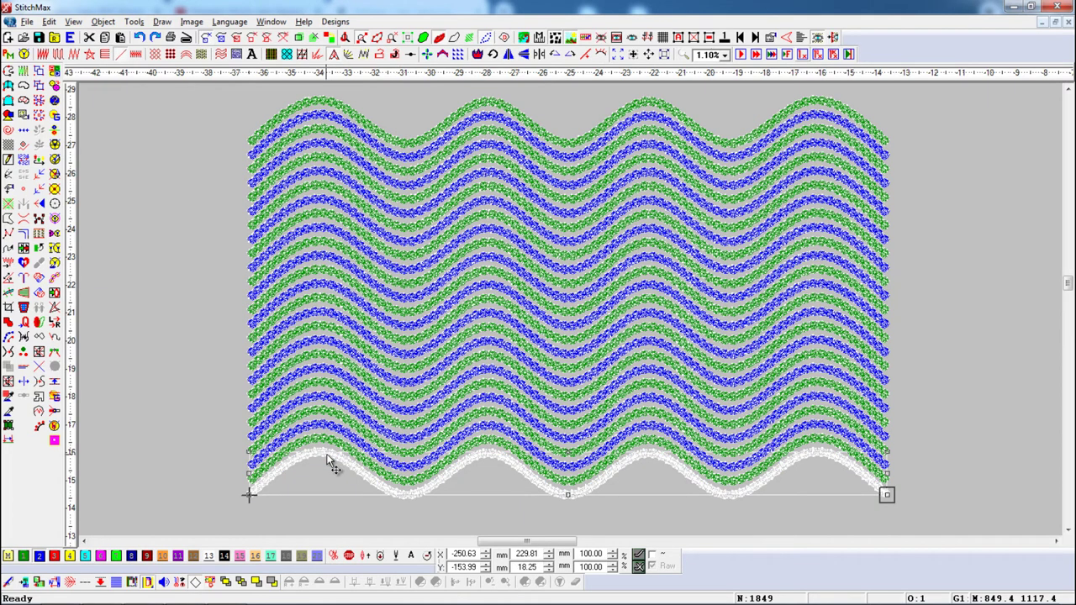
key("shift+alt+s")
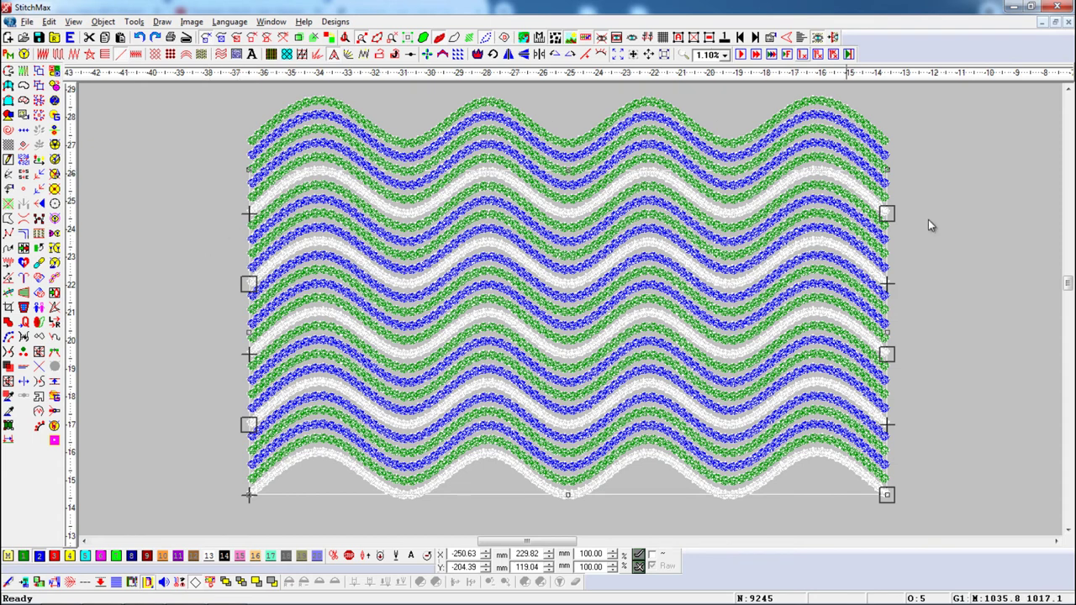
left_click(1010, 447)
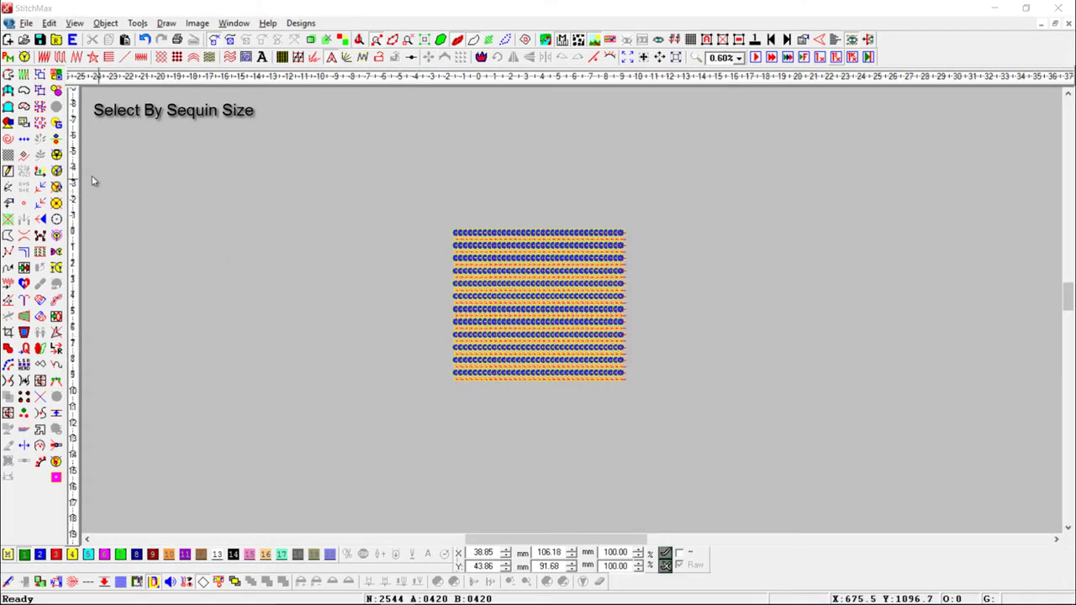
Step: Select all 02 B 5.0 mm sequins by sequin size, then clear the selection
left_click(24, 124)
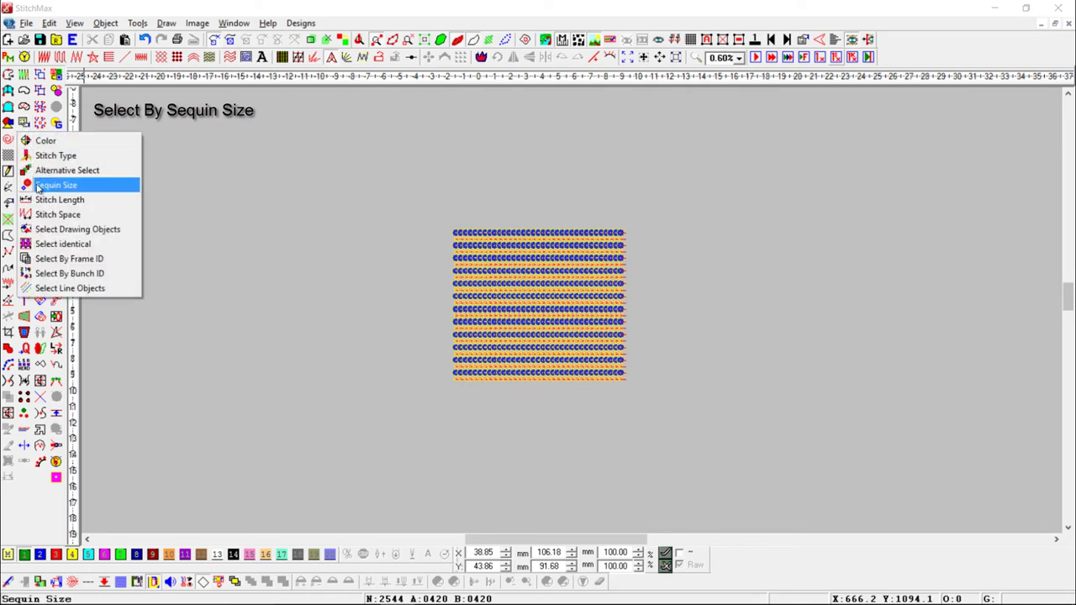
left_click(38, 186)
left_click(395, 215)
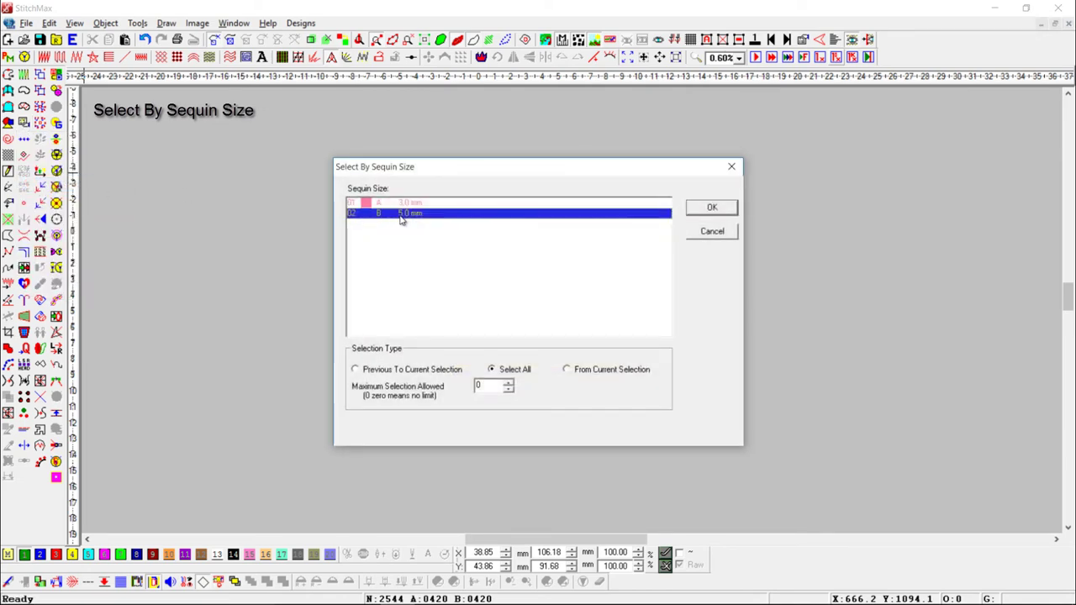
left_click(708, 208)
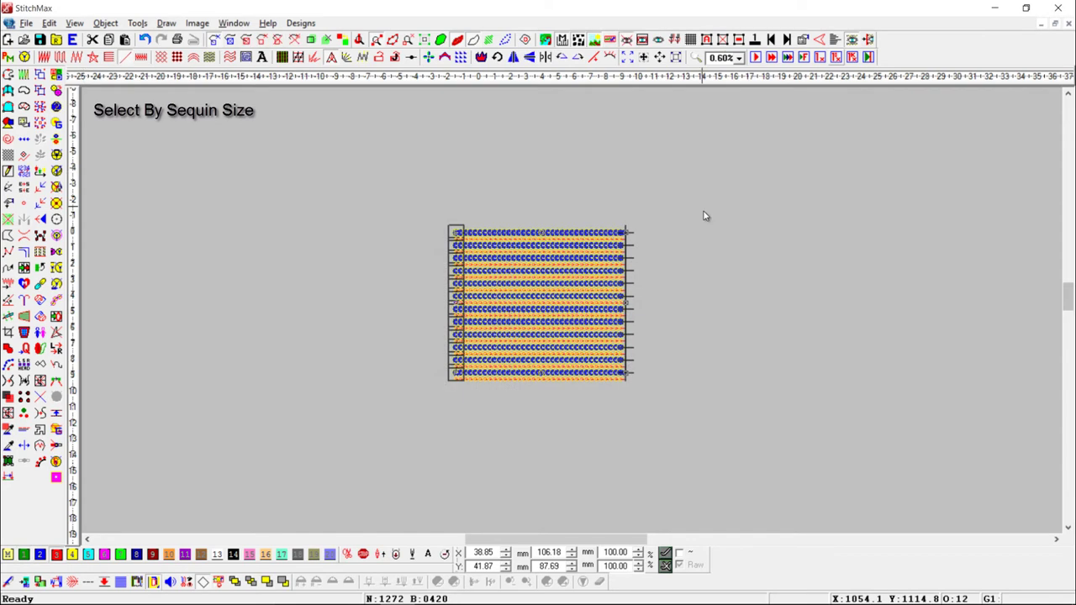
left_click(670, 240)
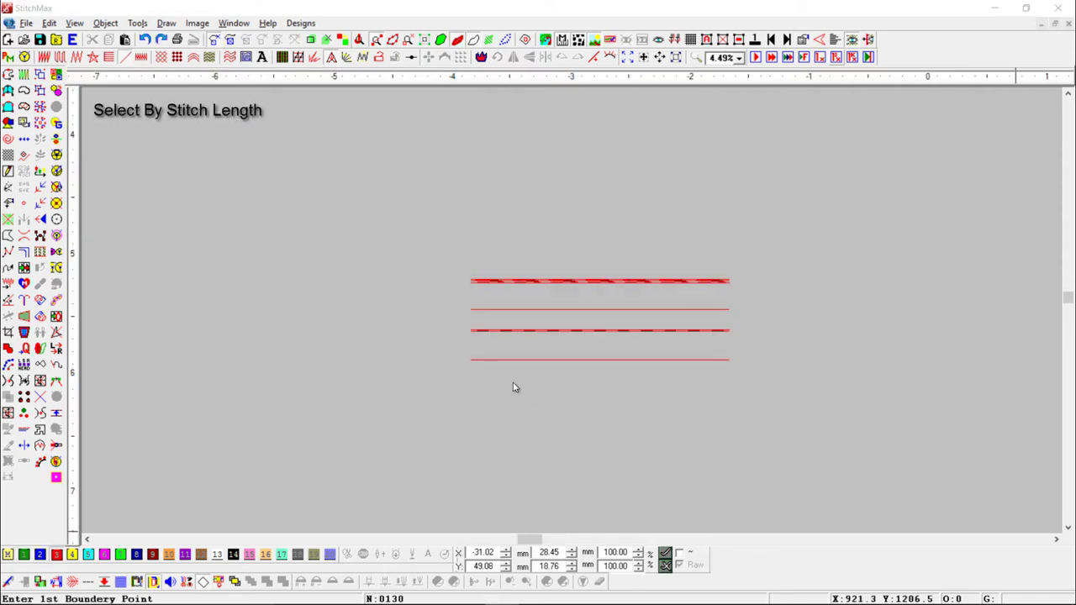
Step: Select the stitch line with 03 3.50 mm stitch length, then deselect it
left_click(24, 124)
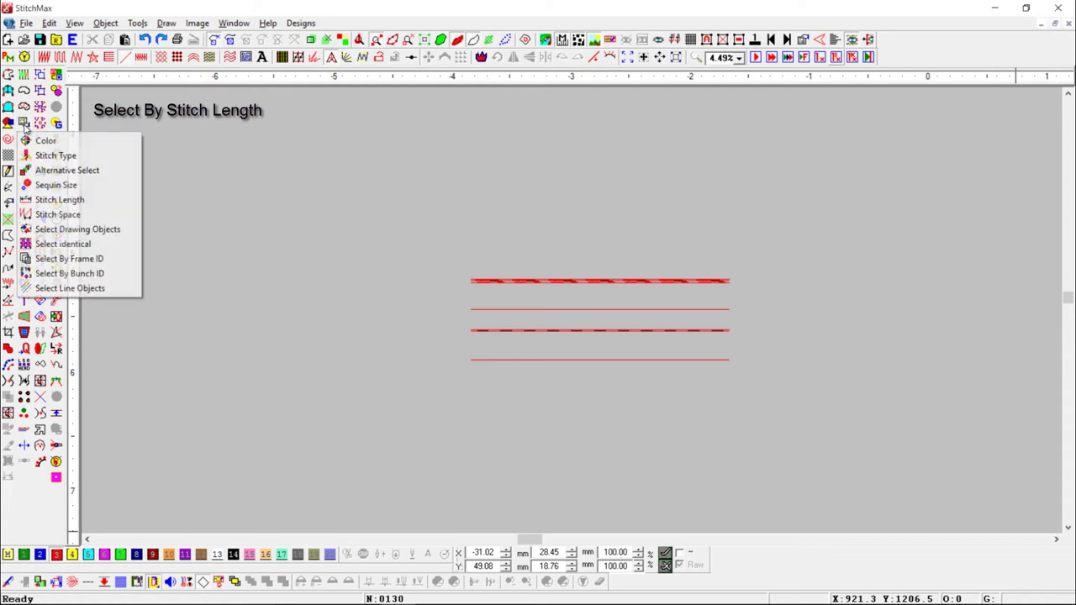
left_click(34, 199)
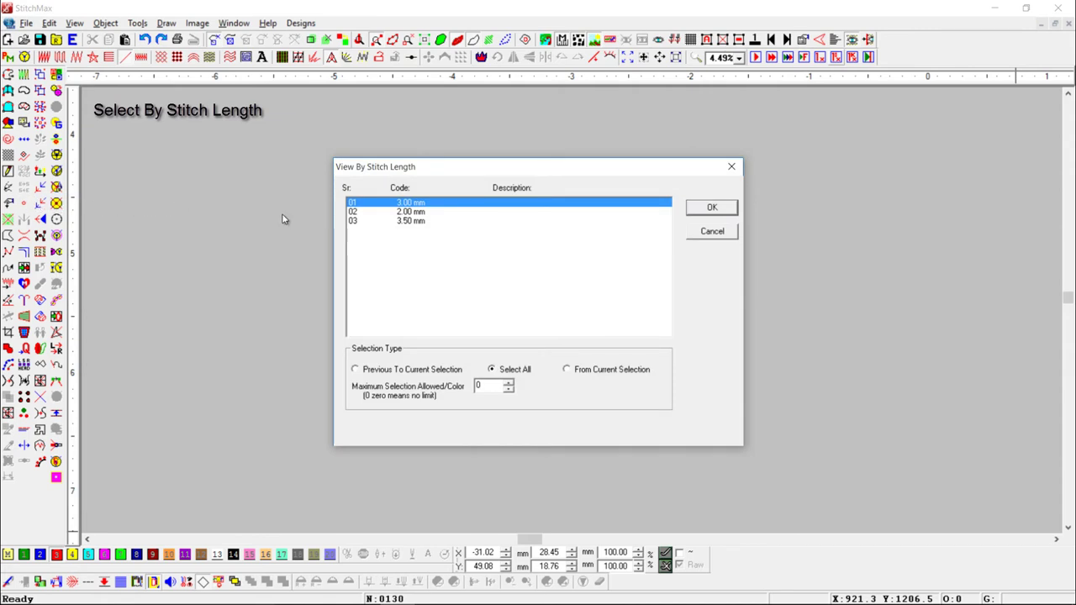
left_click(416, 220)
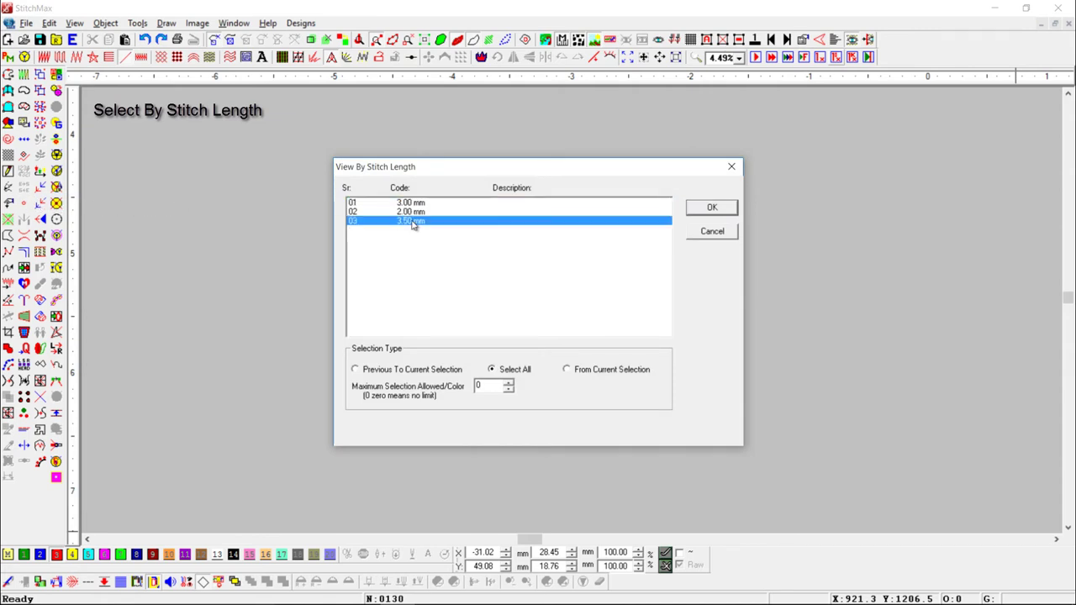
left_click(710, 208)
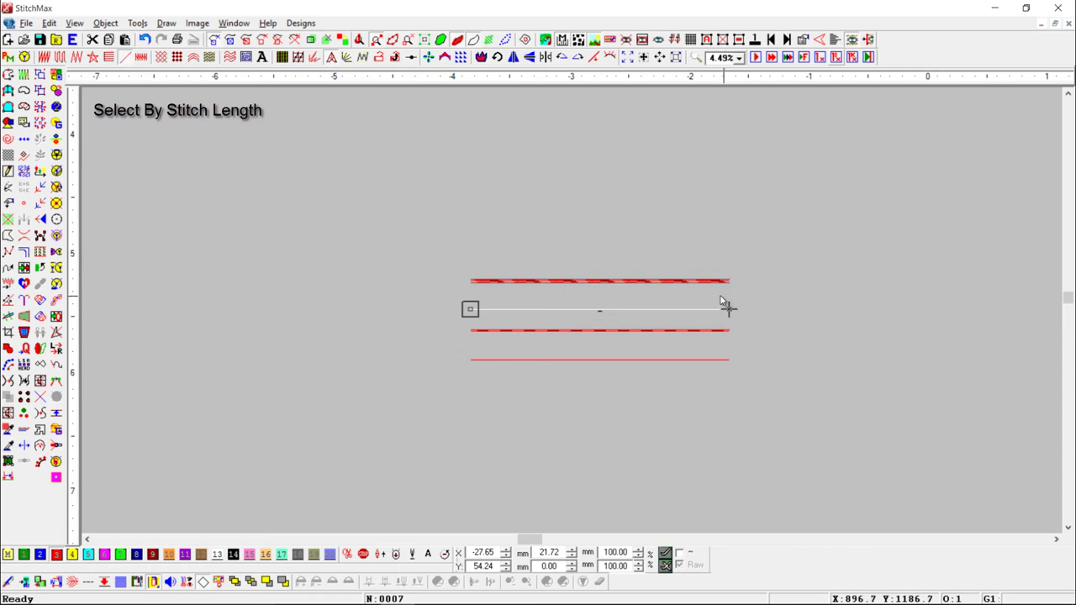
left_click(458, 361)
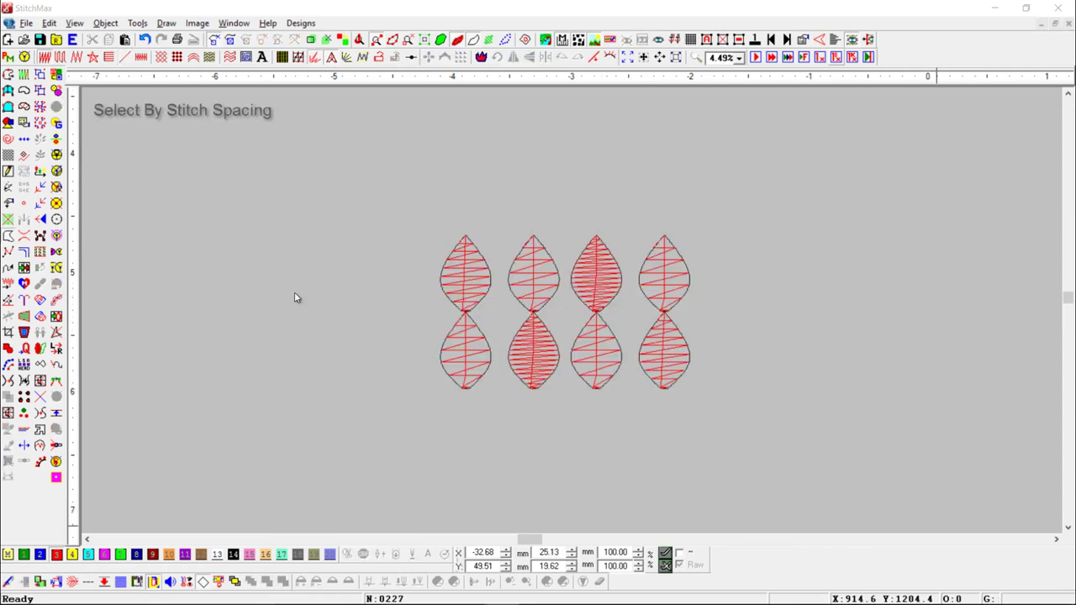
left_click(25, 123)
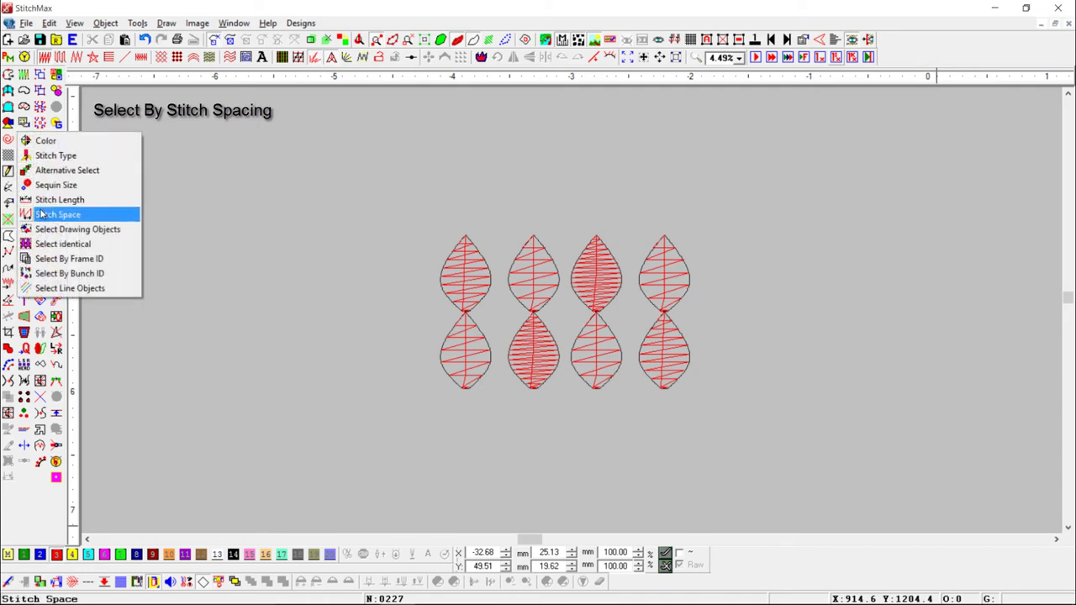
left_click(45, 216)
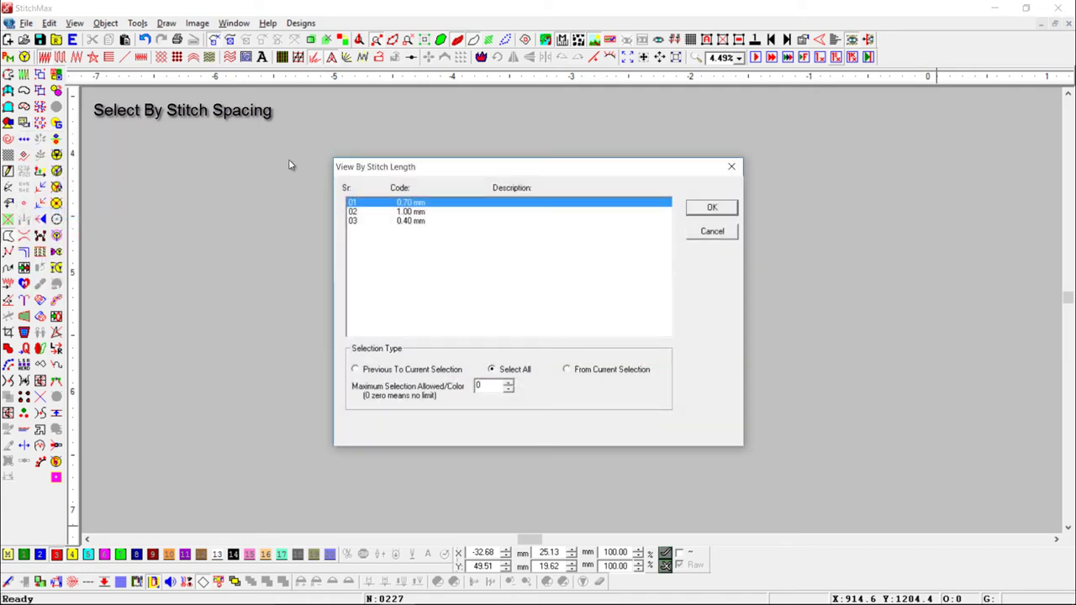
left_click(425, 211)
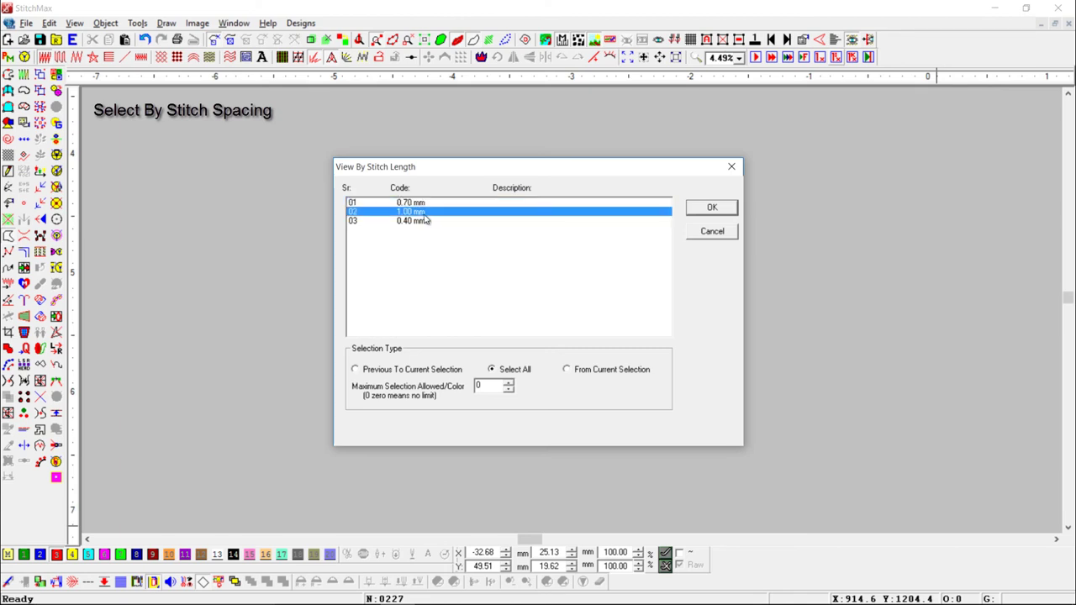
left_click(711, 208)
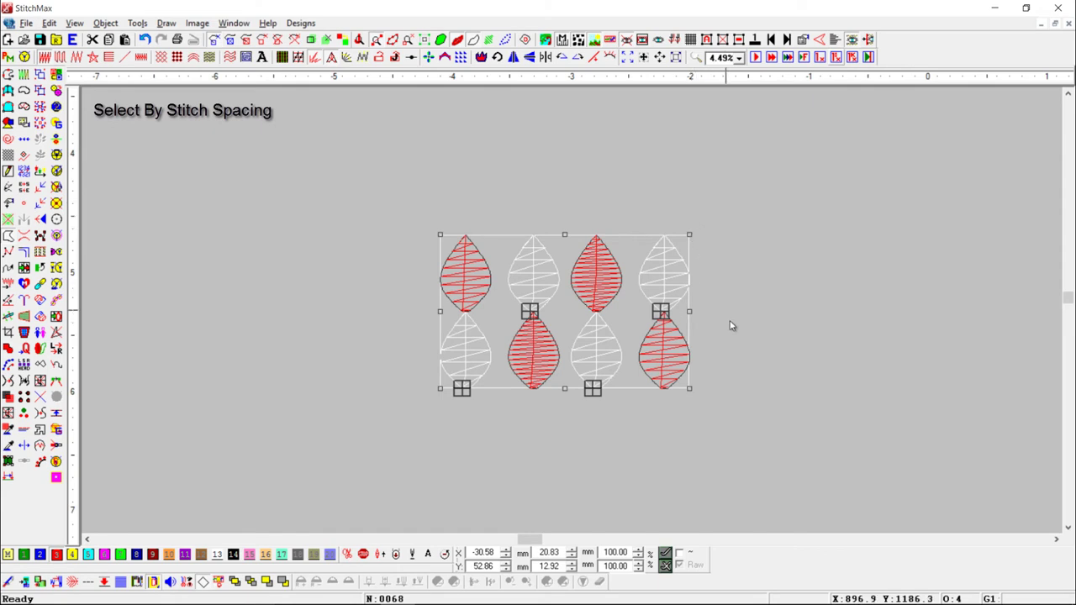
left_click(662, 427)
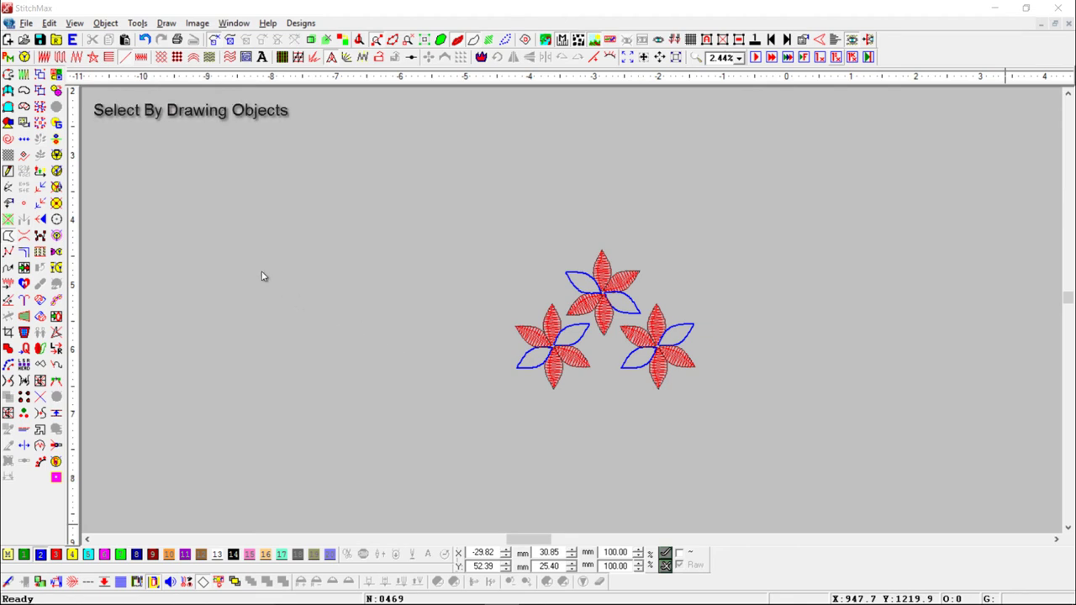
Step: Select all drawing objects in the three-flower design, then clear the selection
left_click(24, 123)
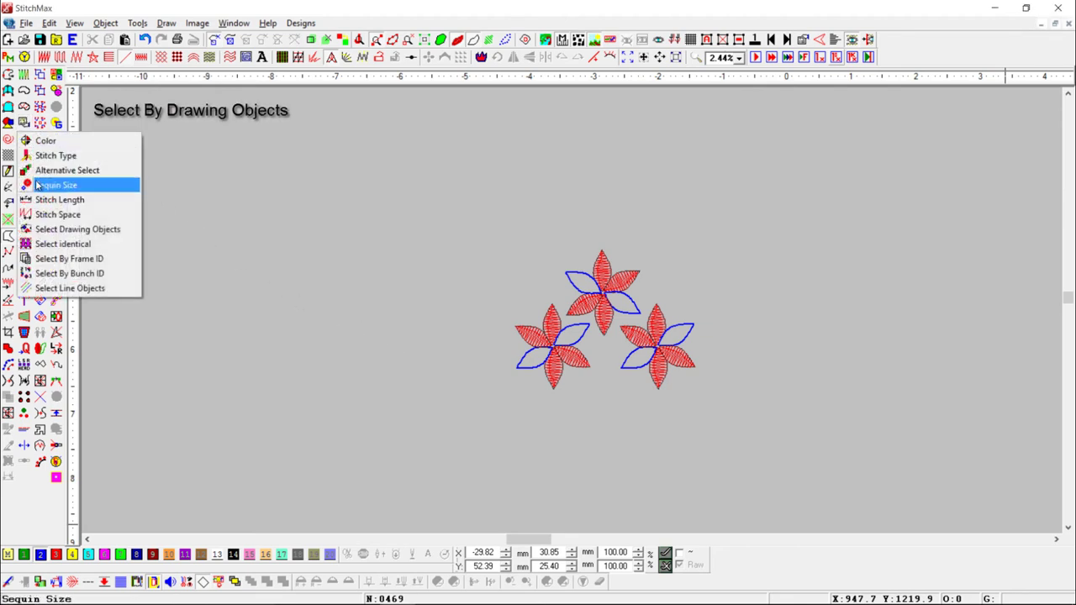
left_click(42, 229)
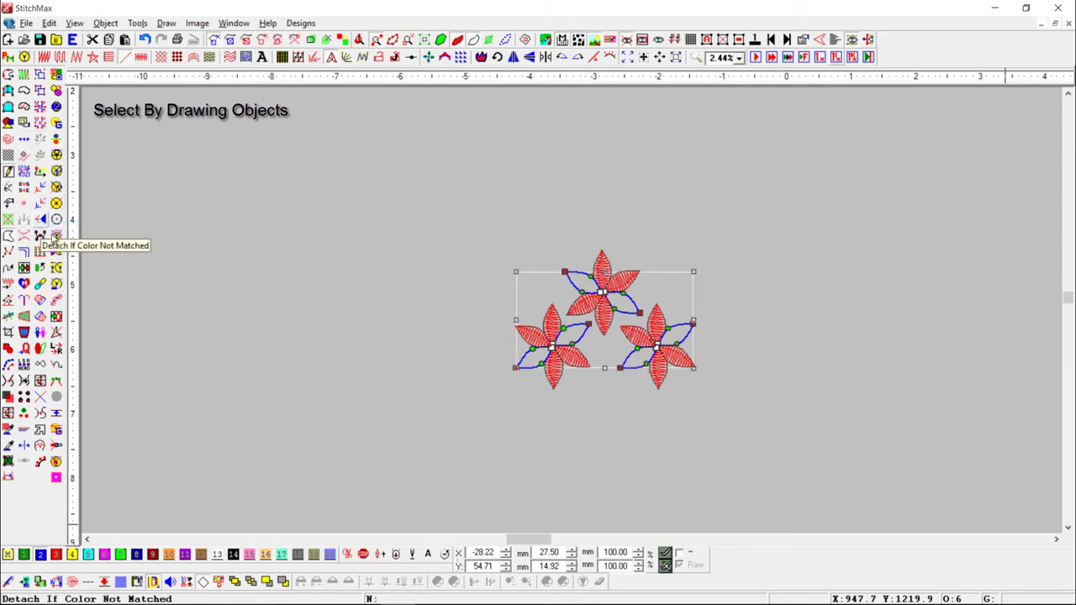
left_click(662, 454)
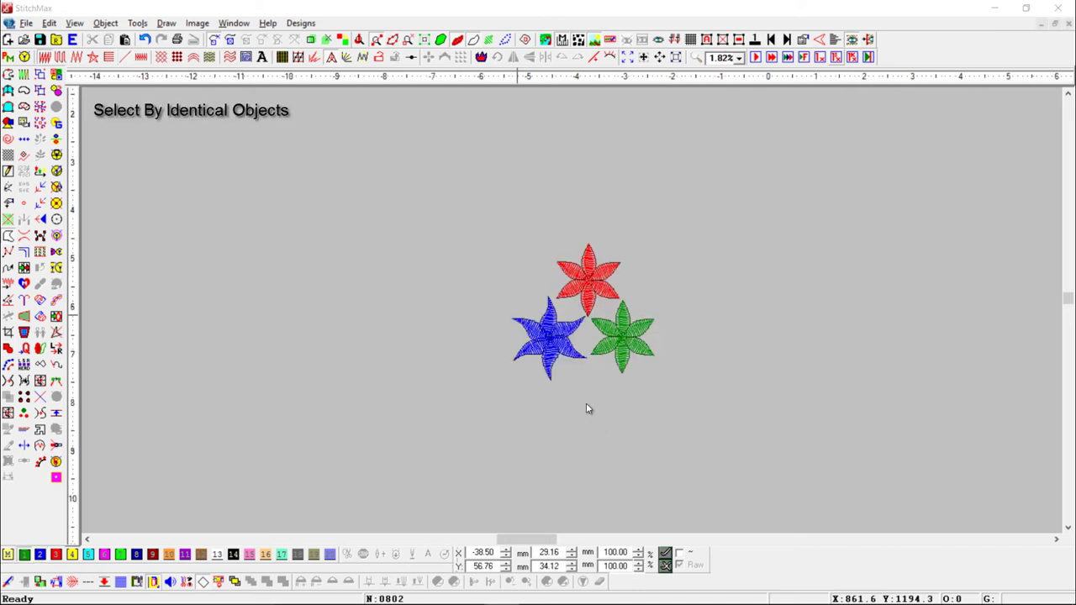
Step: Select all objects identical to a picked blue star part, then clear the selection
left_click(550, 368)
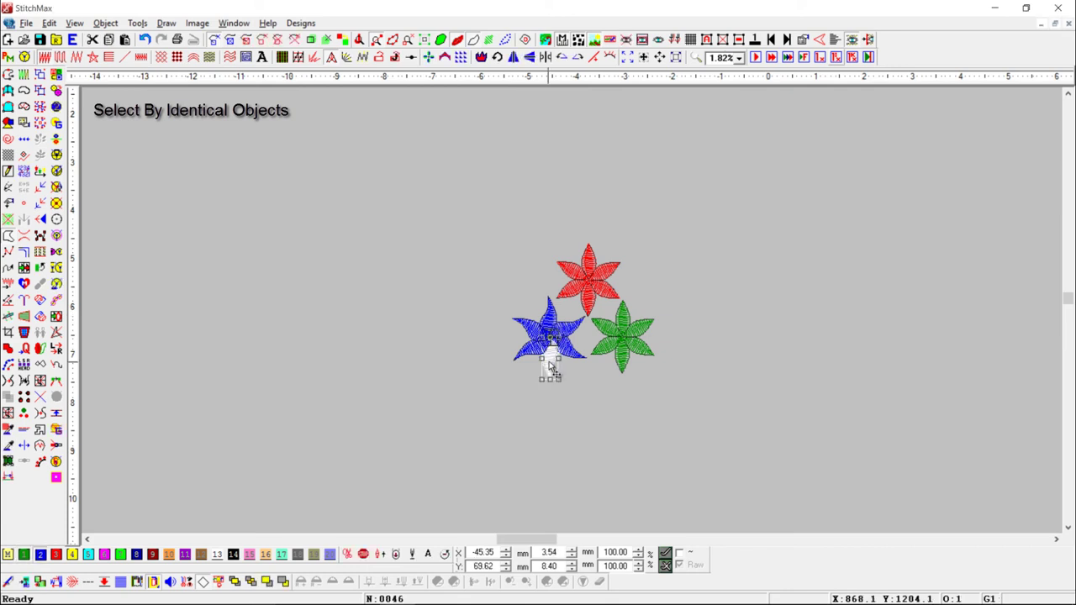
left_click(25, 139)
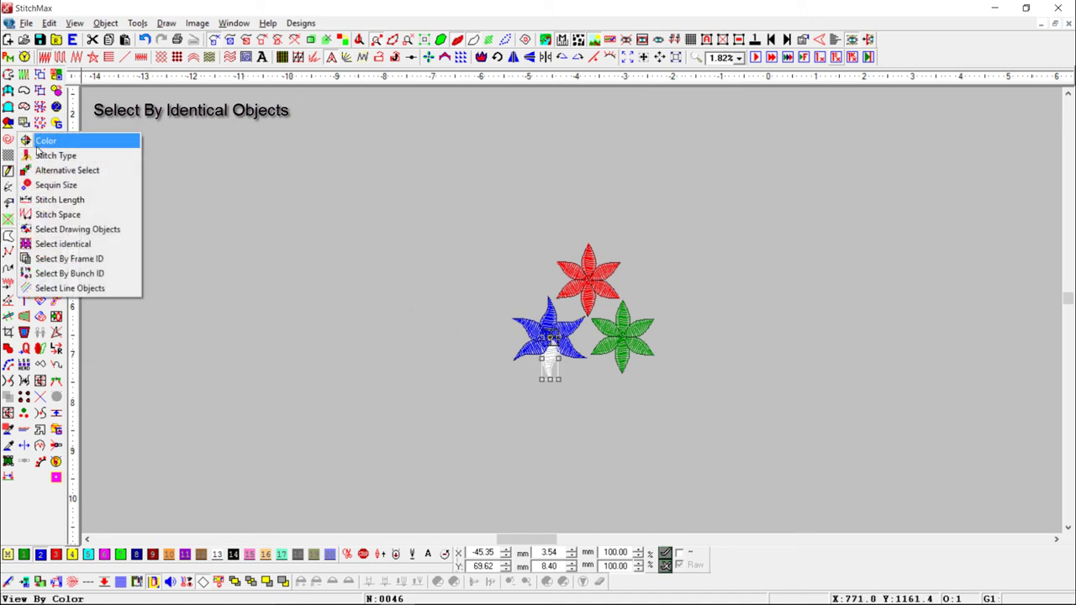
left_click(54, 245)
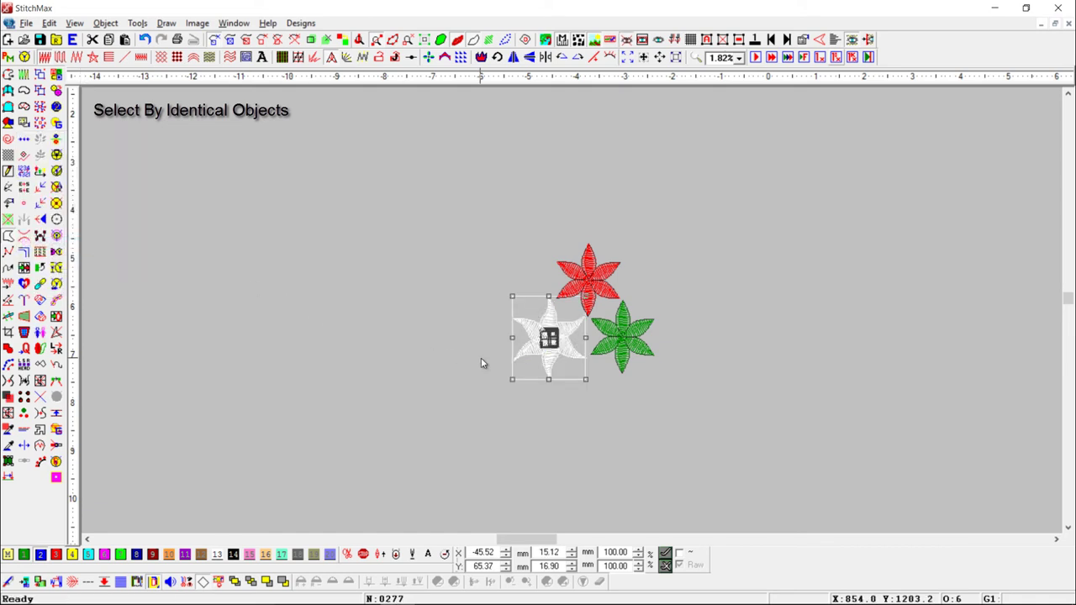
left_click(496, 355)
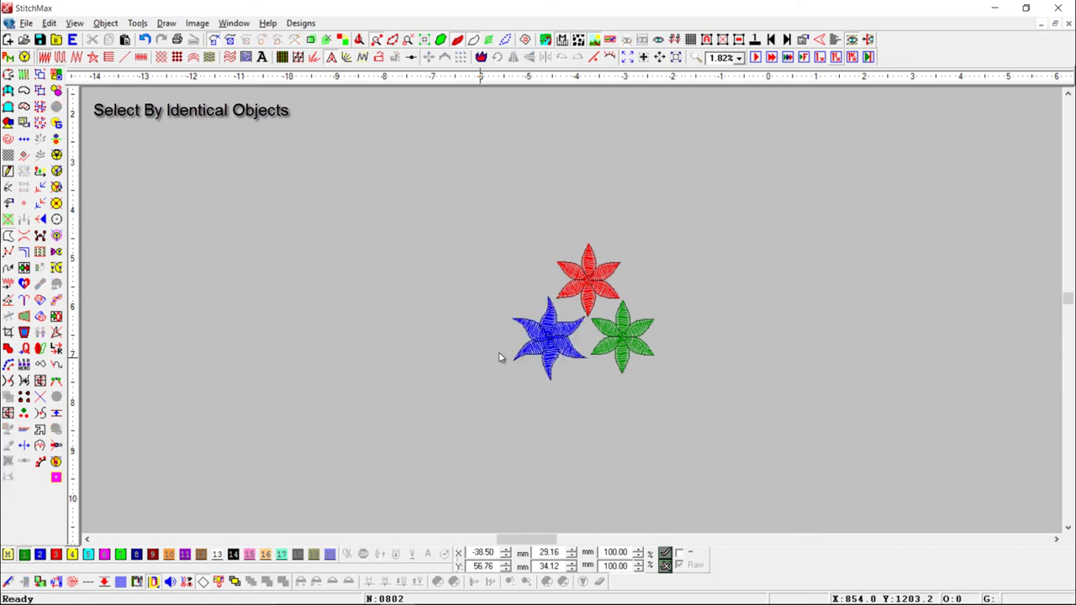
Step: Select objects identical to a red star part using Ctrl+I and Select Identical
left_click(607, 295)
key("ctrl+i")
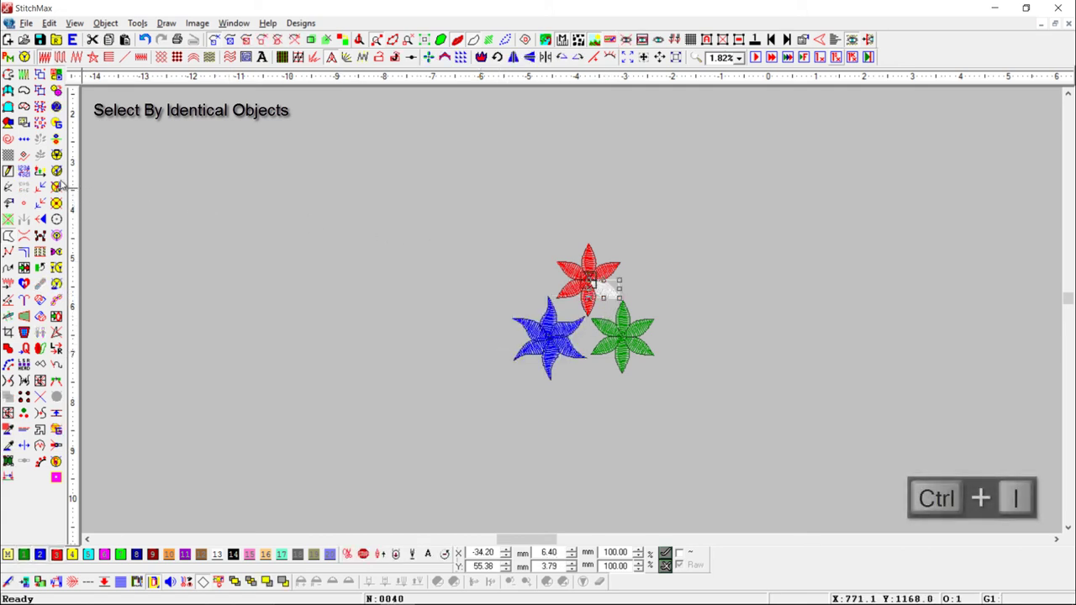
left_click(24, 122)
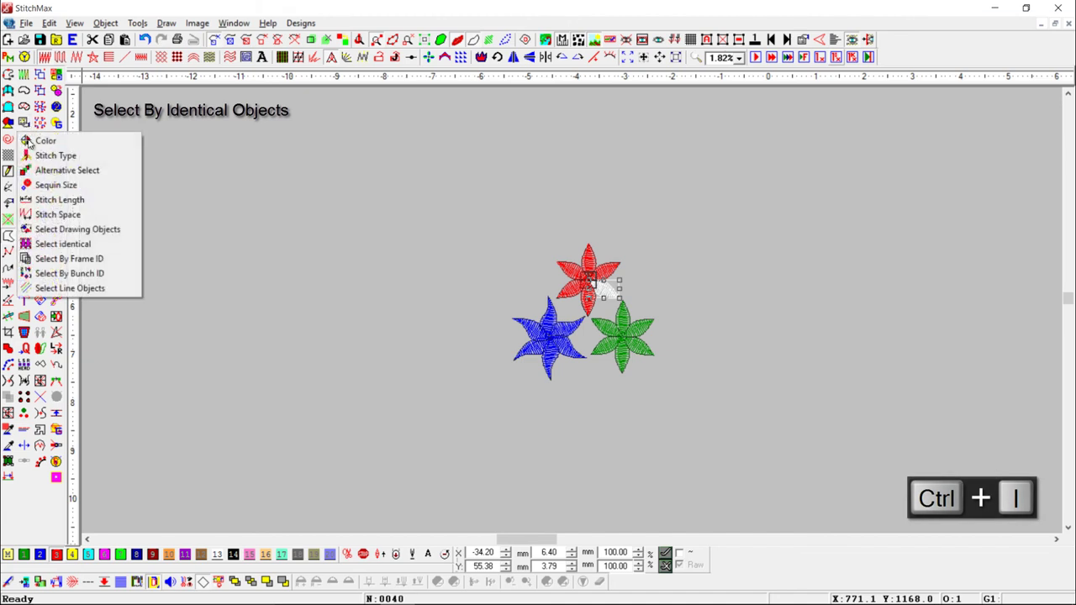
left_click(62, 244)
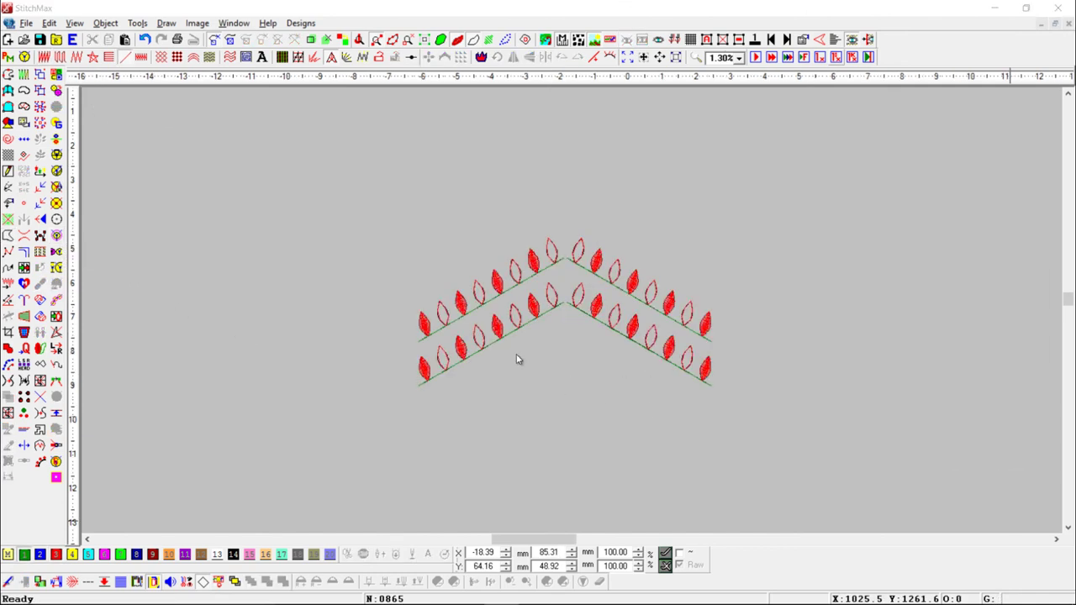
left_click(25, 124)
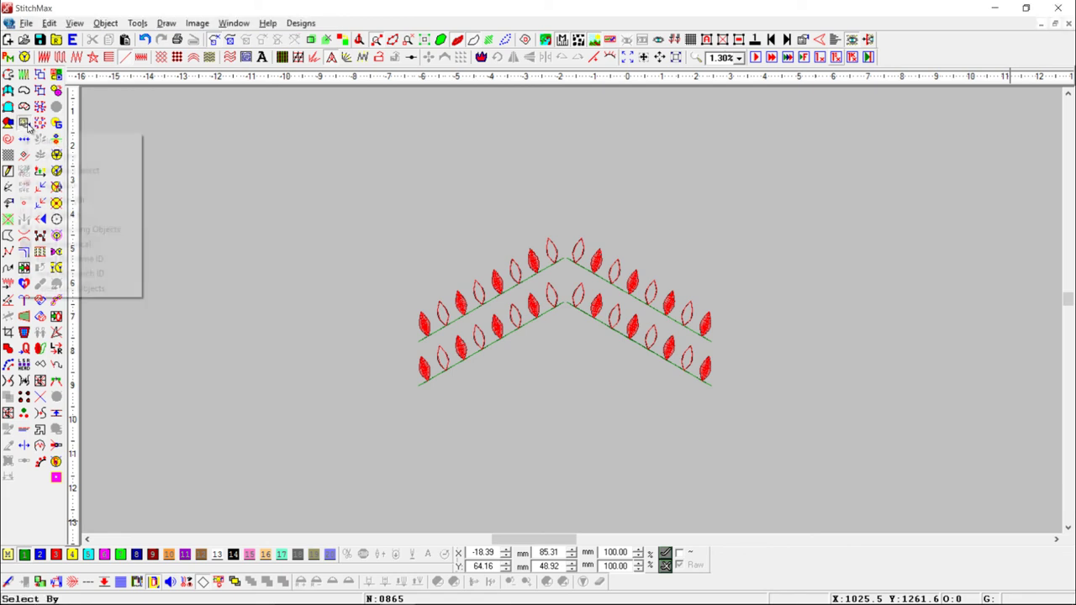